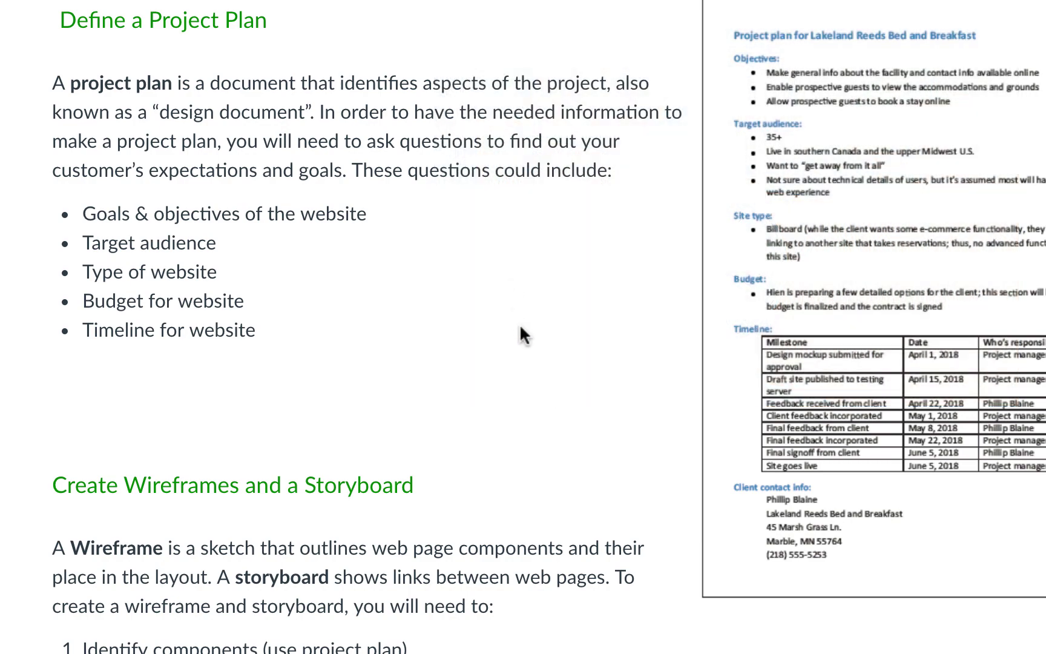
Set the Canvas lesson aside and bring up a blank Word document, Document3
scroll(537, 337, down, 8)
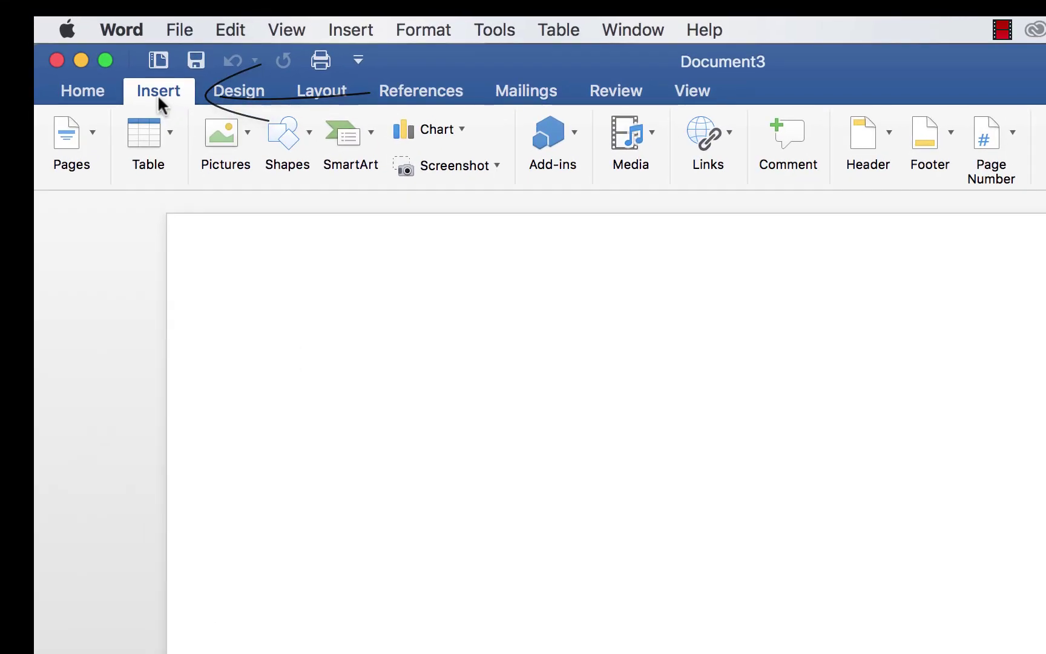
Insert an Organization Chart SmartArt from the Hierarchy category
click(369, 137)
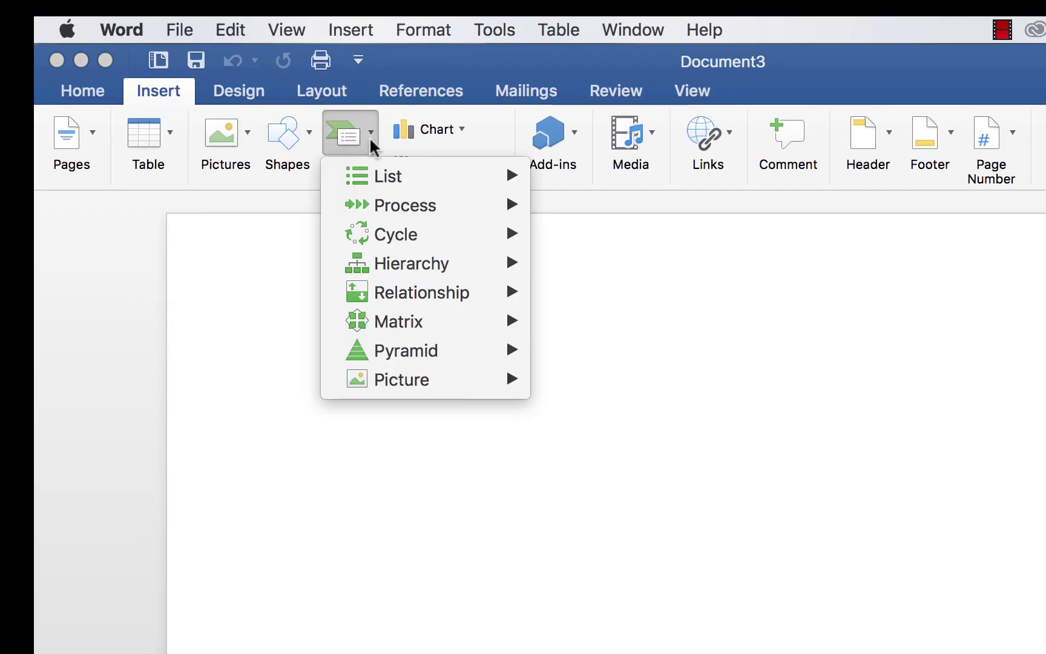
mouse_move(393, 272)
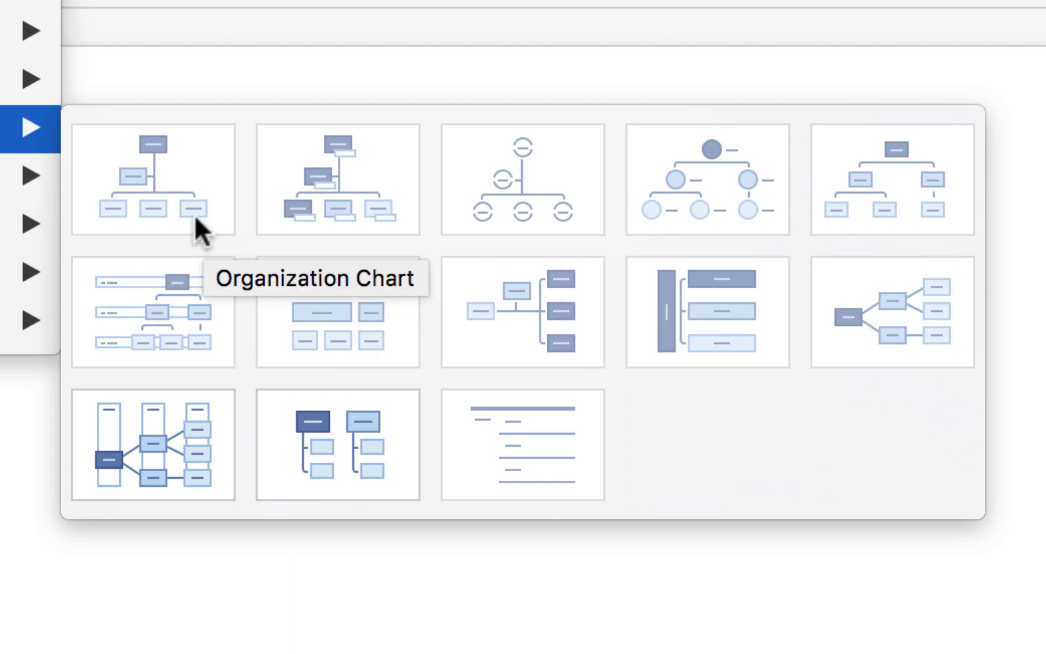
click(162, 177)
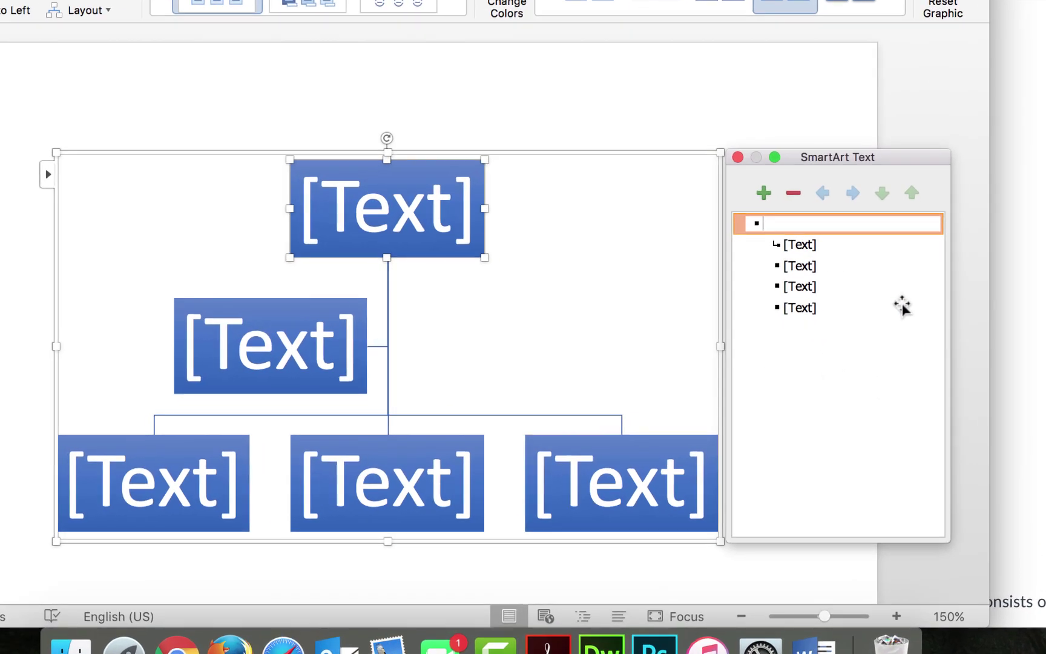
Label the top two boxes Home Page and About Organization
text(Home Page)
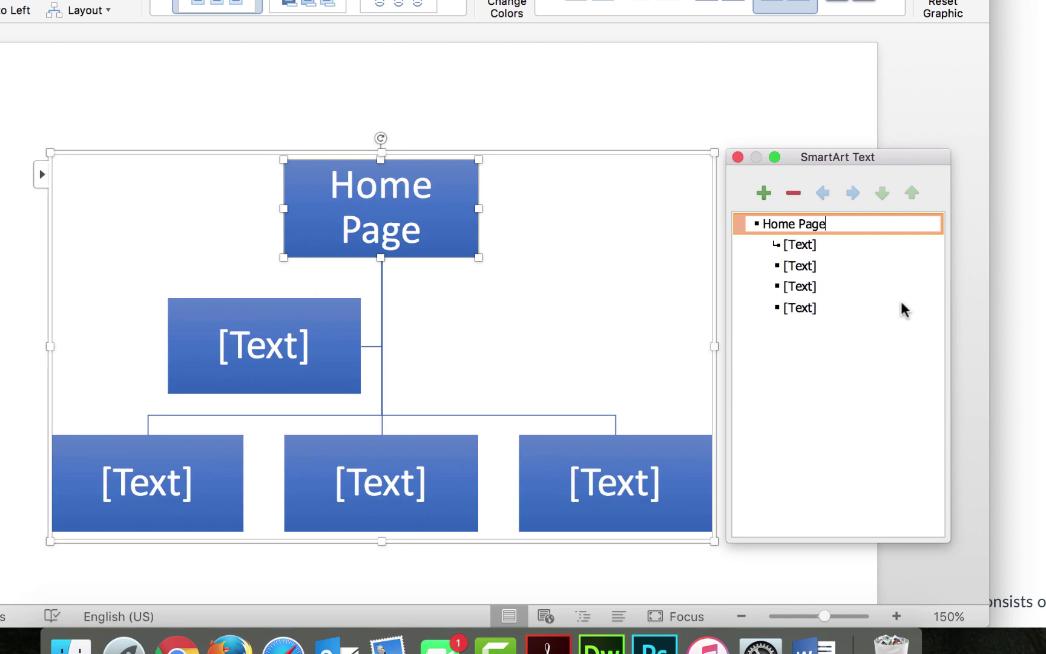
click(802, 247)
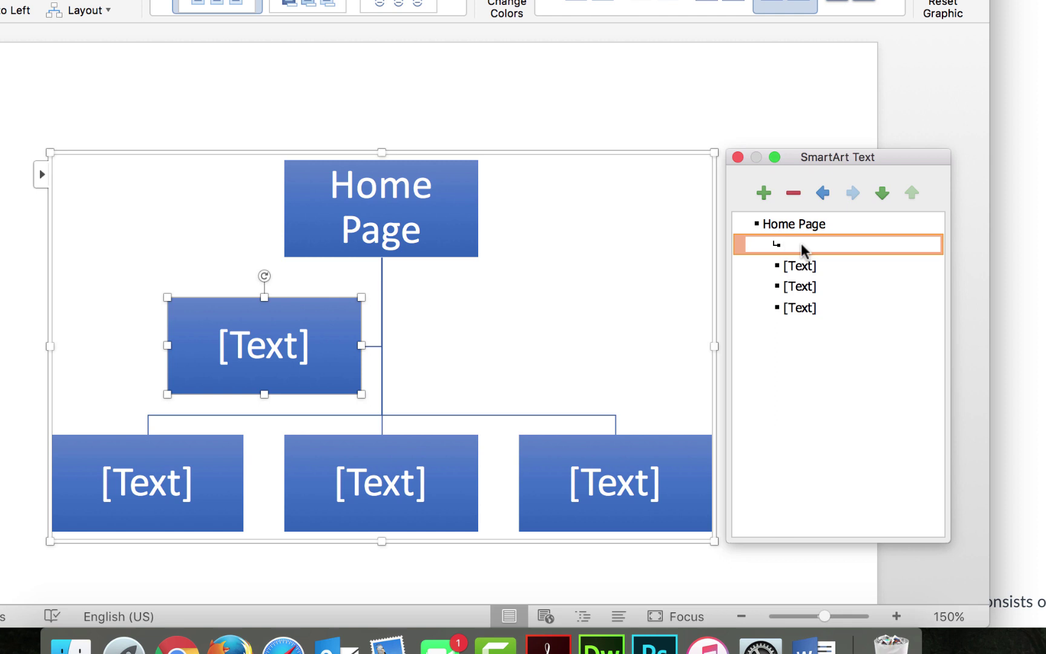
text(About)
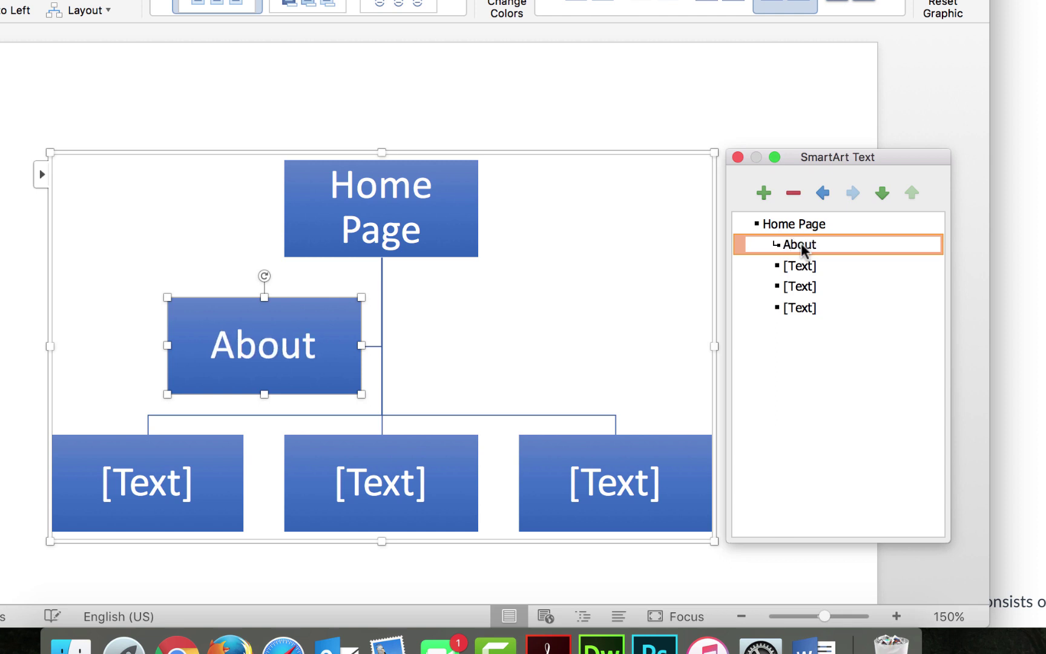
text( Or)
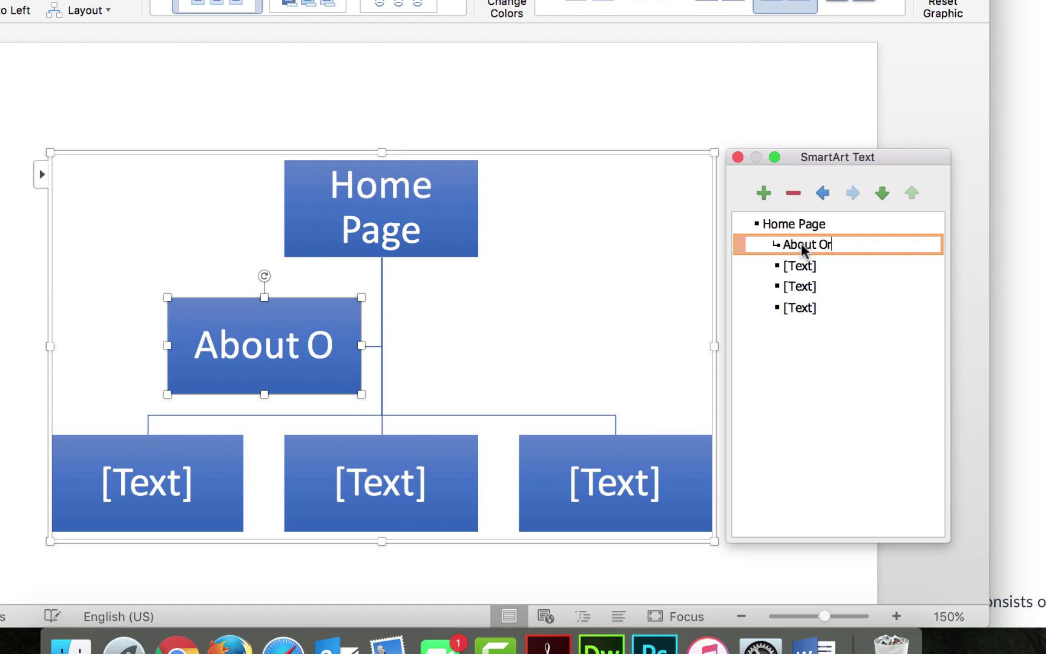
text(ganization)
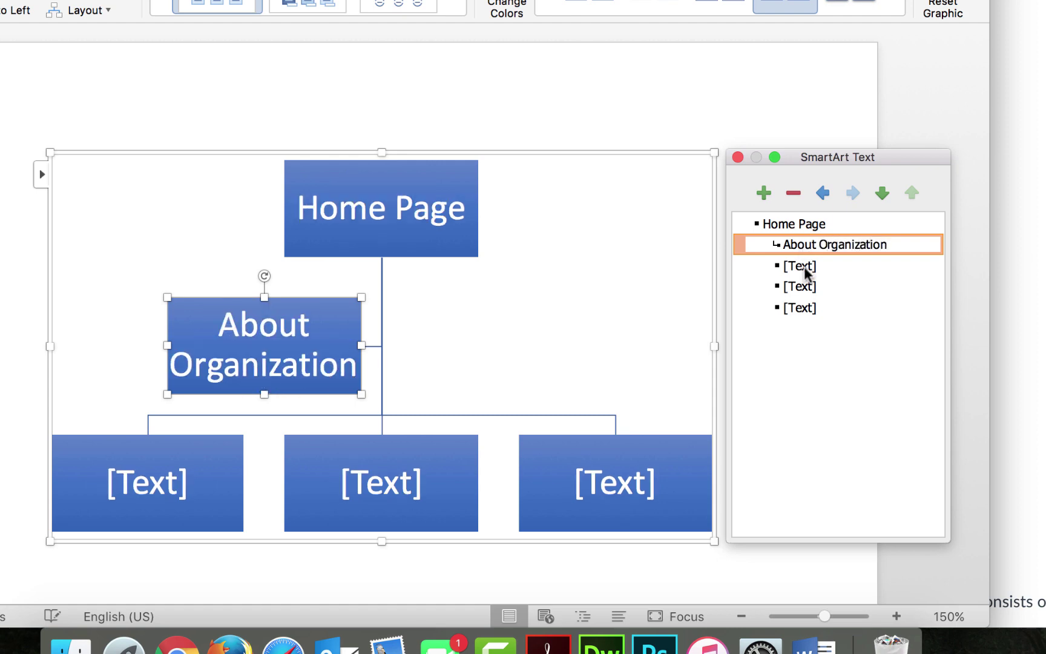
Enter the three family members' personal page names into the bottom boxes
click(803, 271)
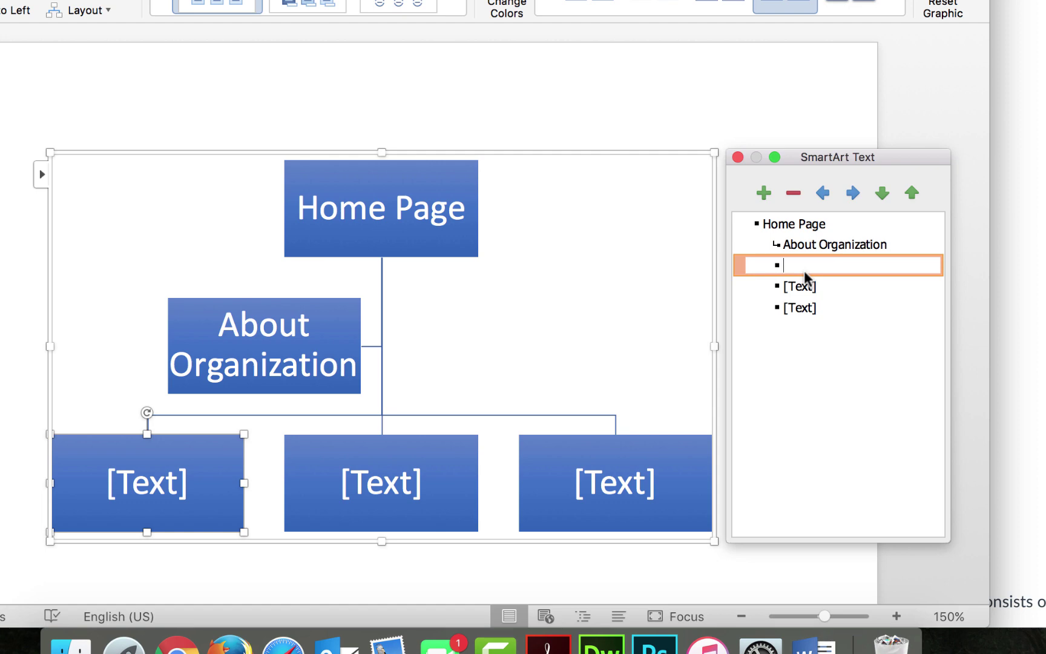
text(Melody)
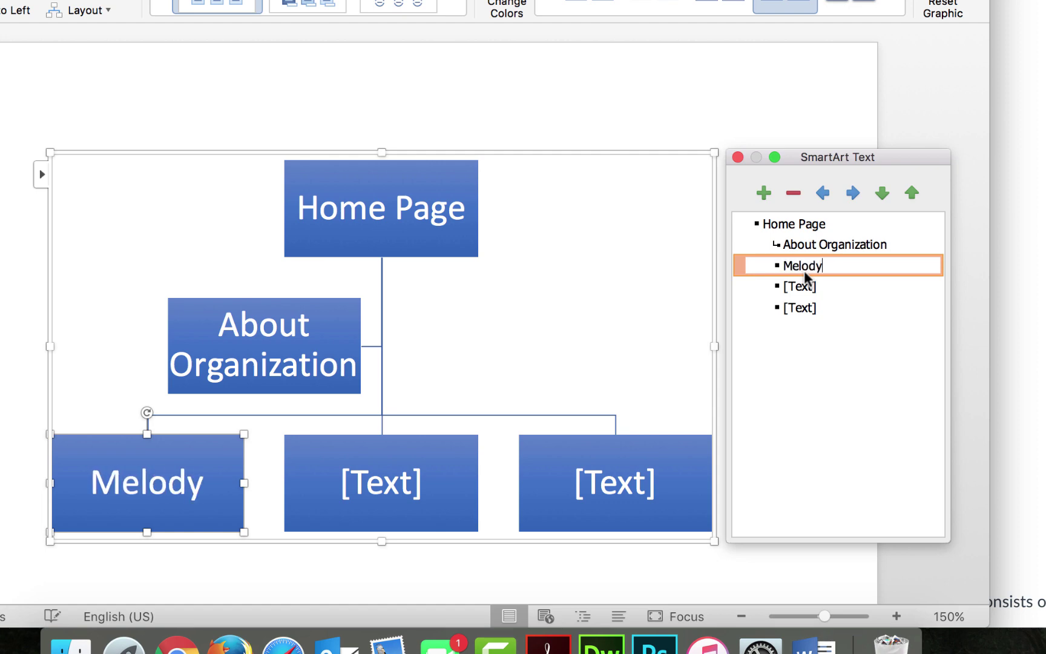
text('s Oage)
key(BackSpace)
key(BackSpace)
key(BackSpace)
key(BackSpace)
text(Page)
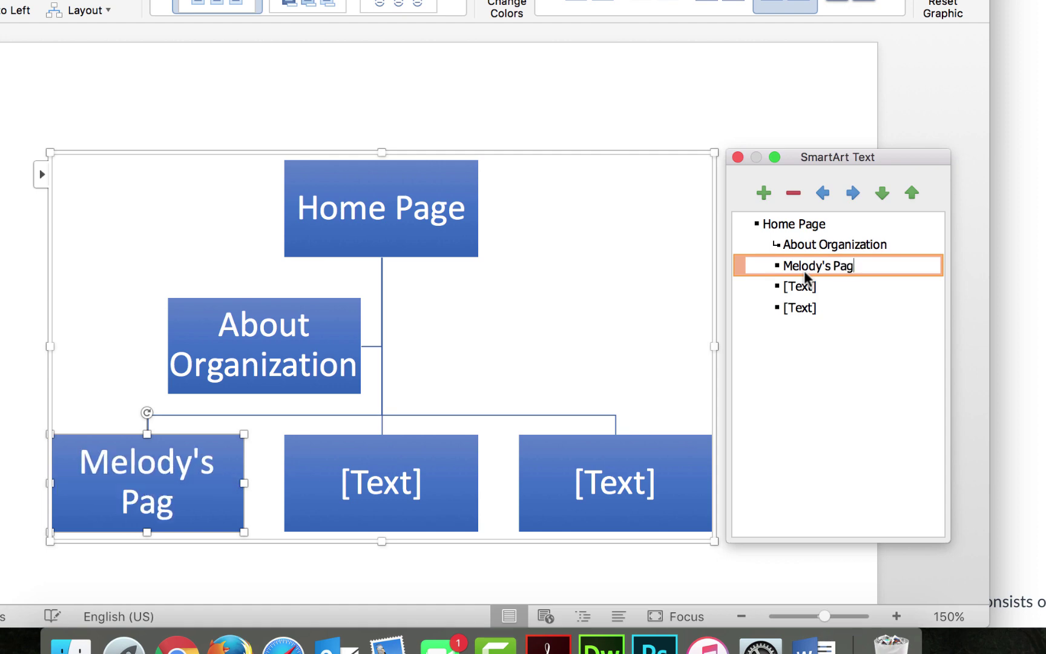
click(811, 288)
text(Shawn's Page)
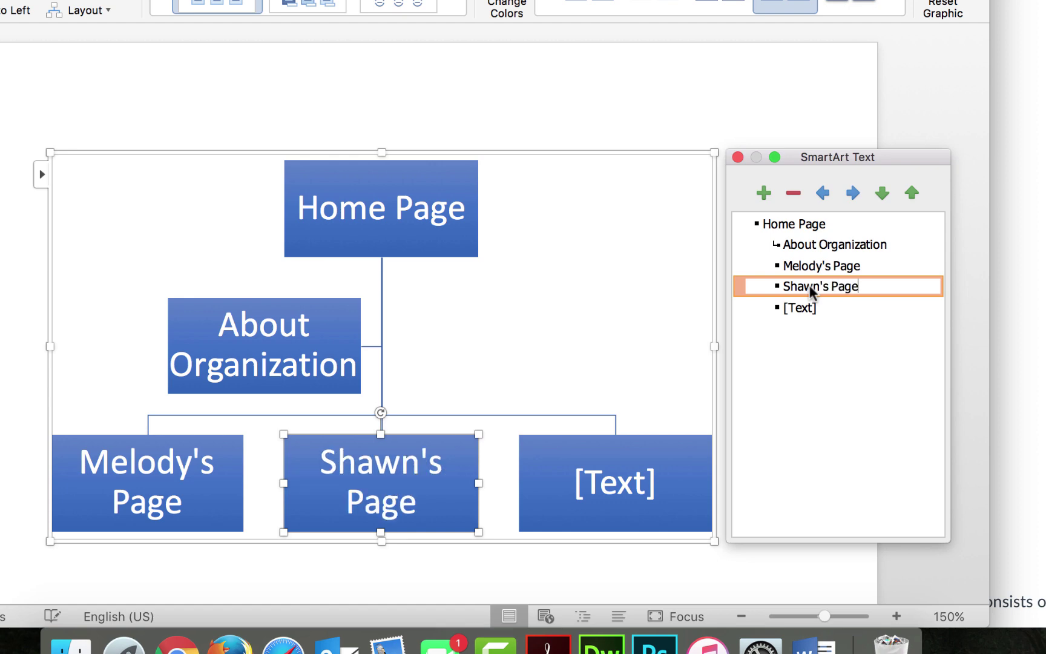
click(809, 314)
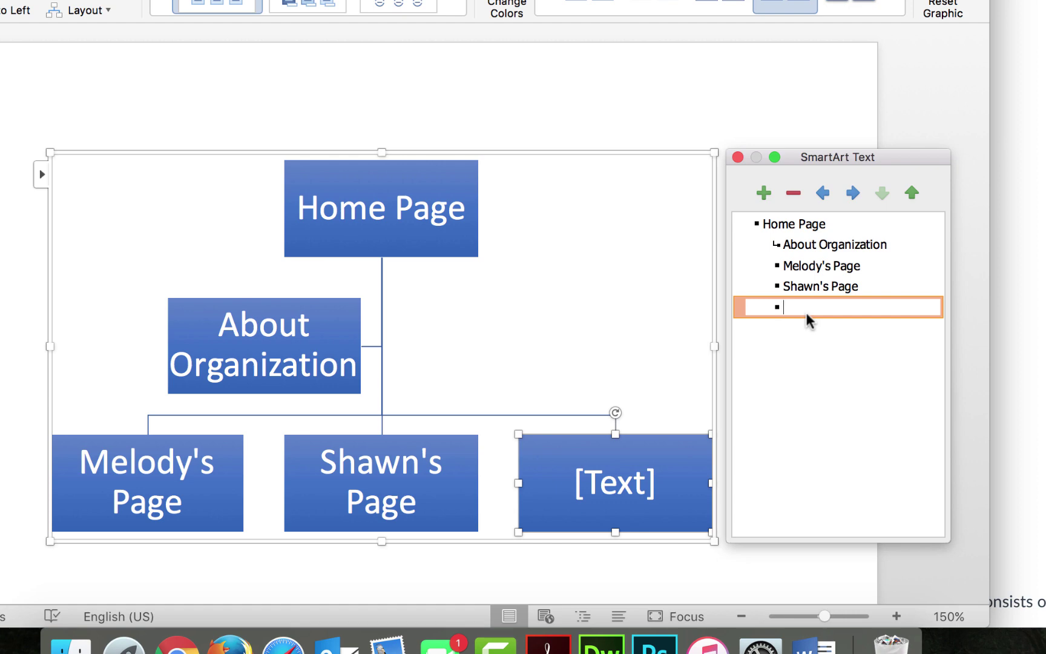
text(Shelb)
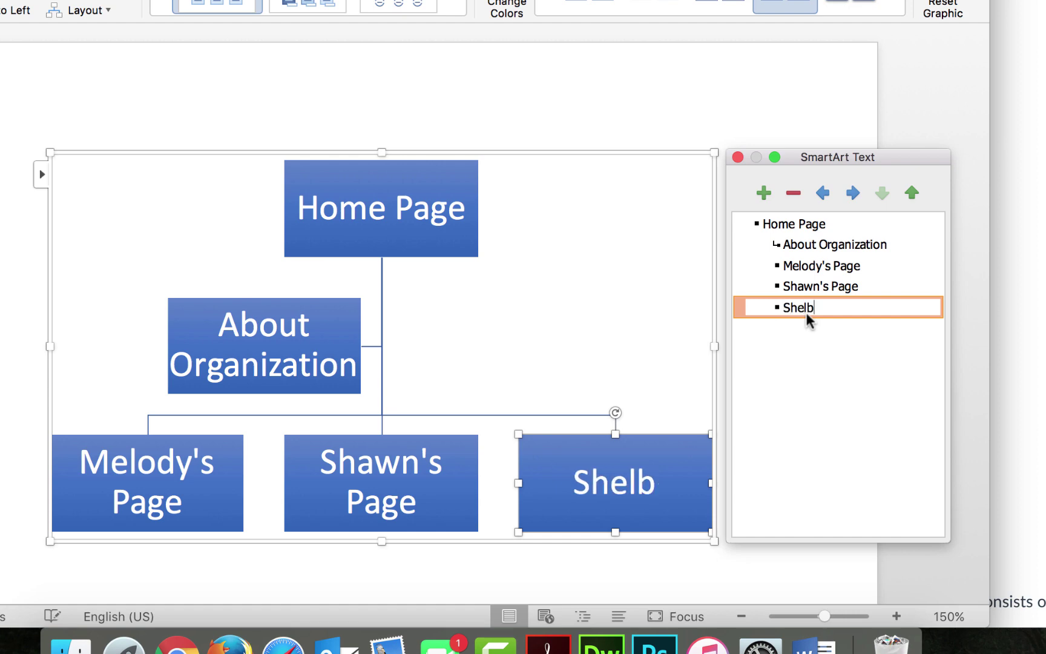
text(y's Page)
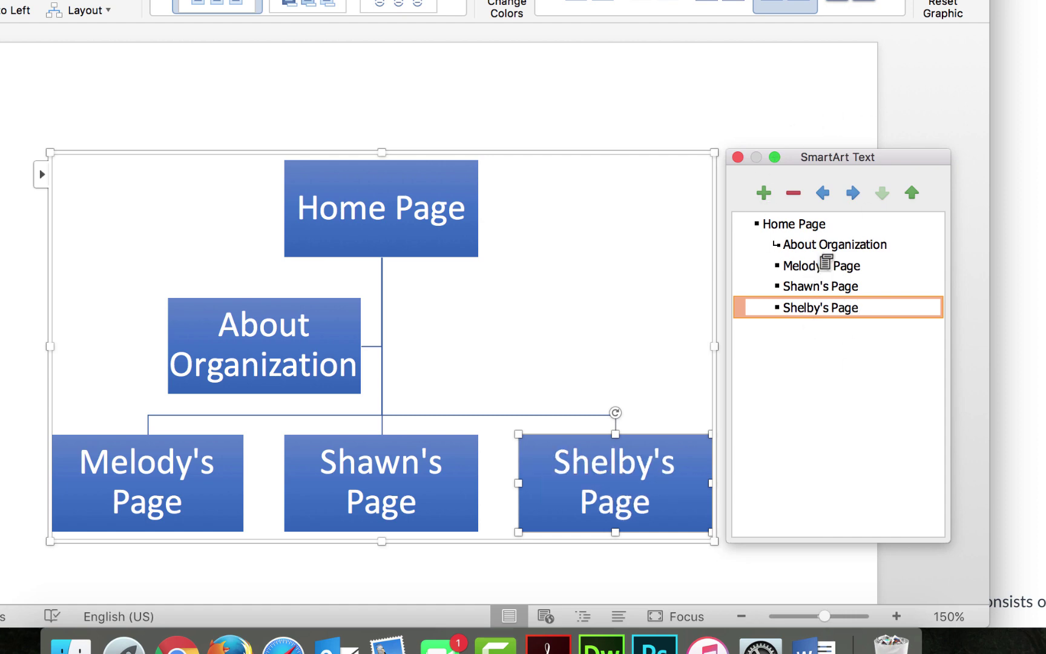
Rename the About Organization box to About My Family
click(816, 243)
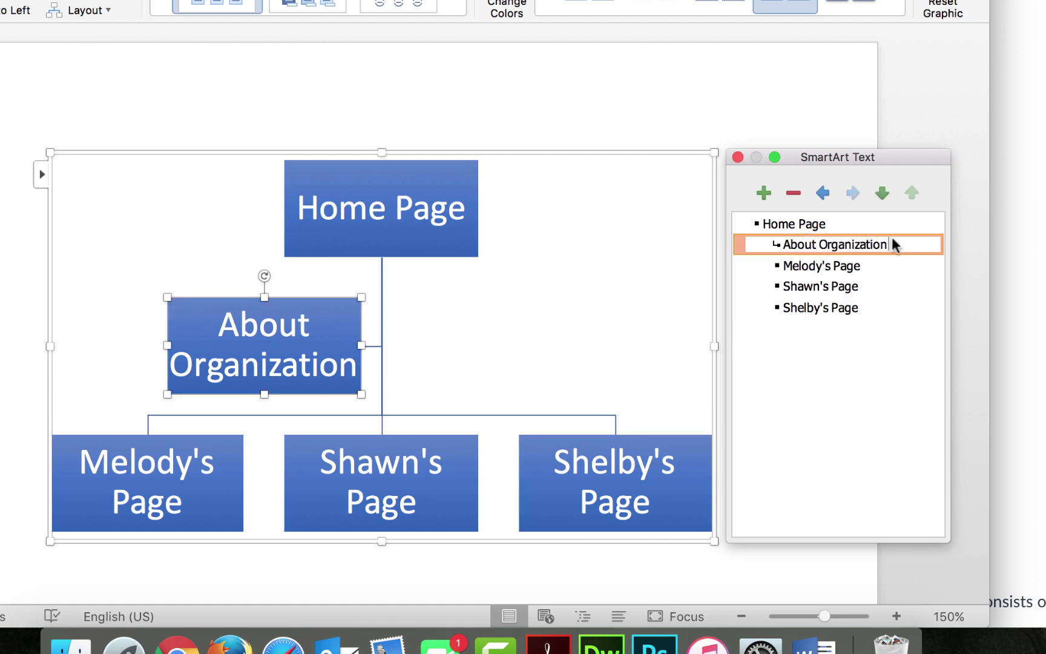
drag(891, 243, 818, 245)
text(Family)
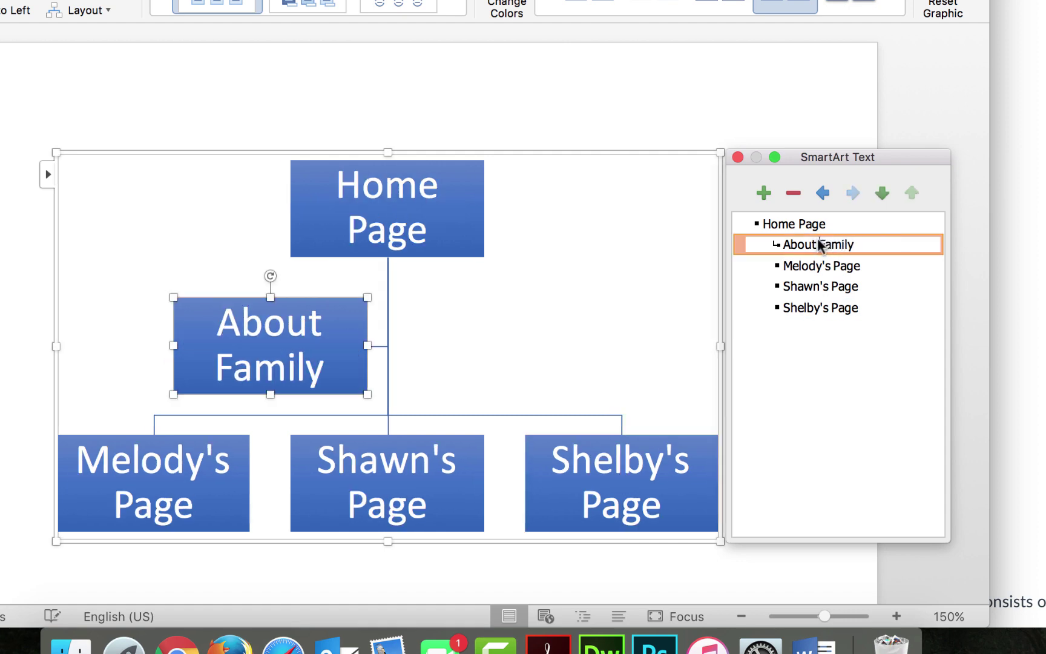
text(My)
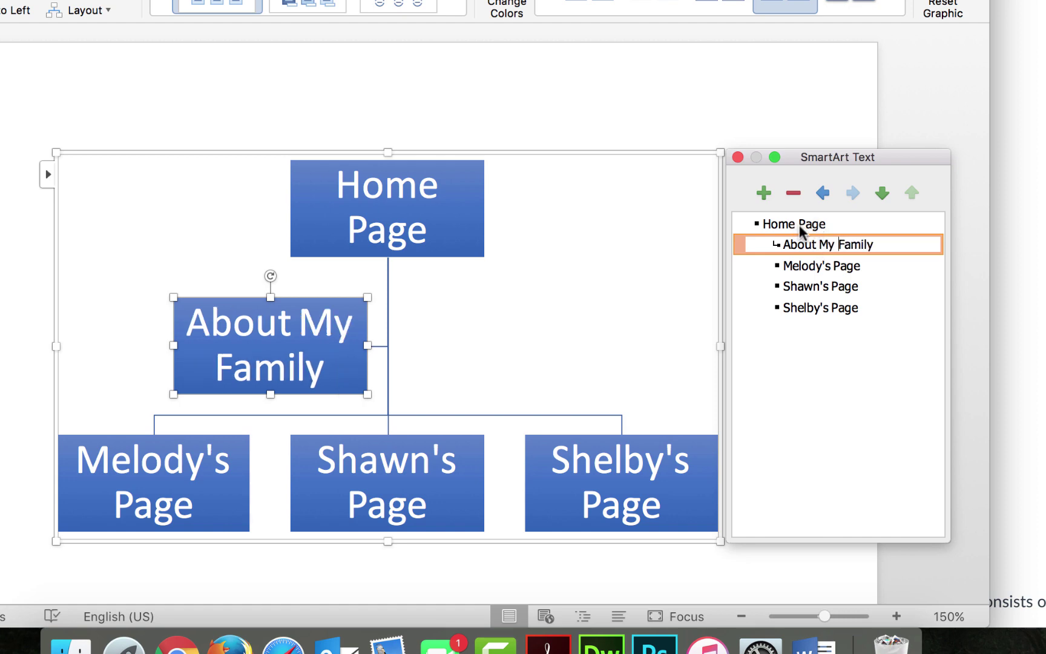
click(799, 225)
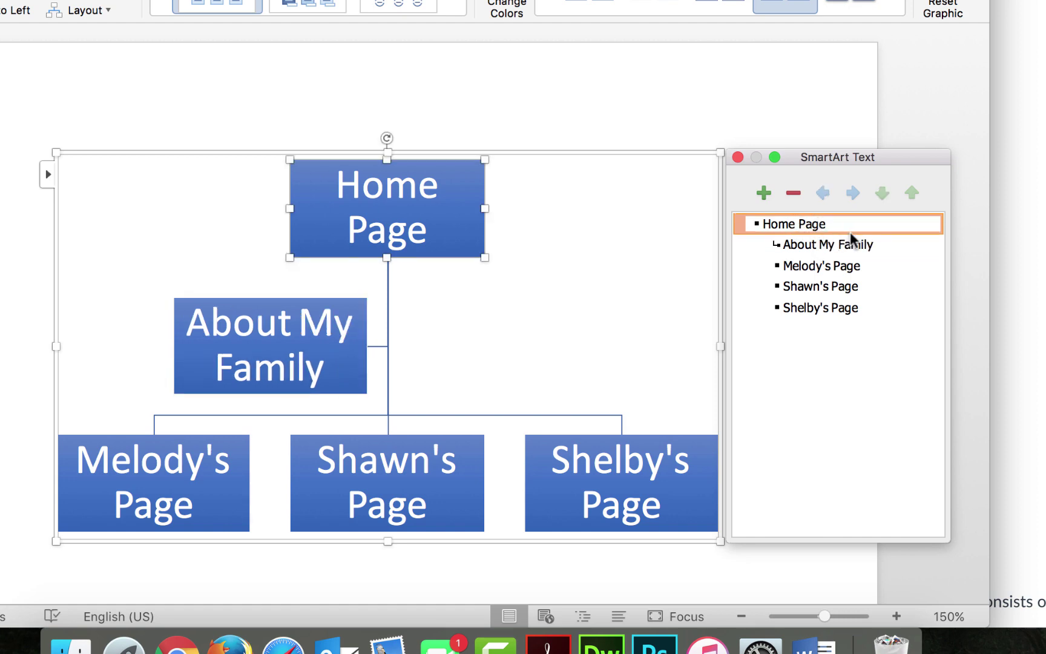
click(797, 403)
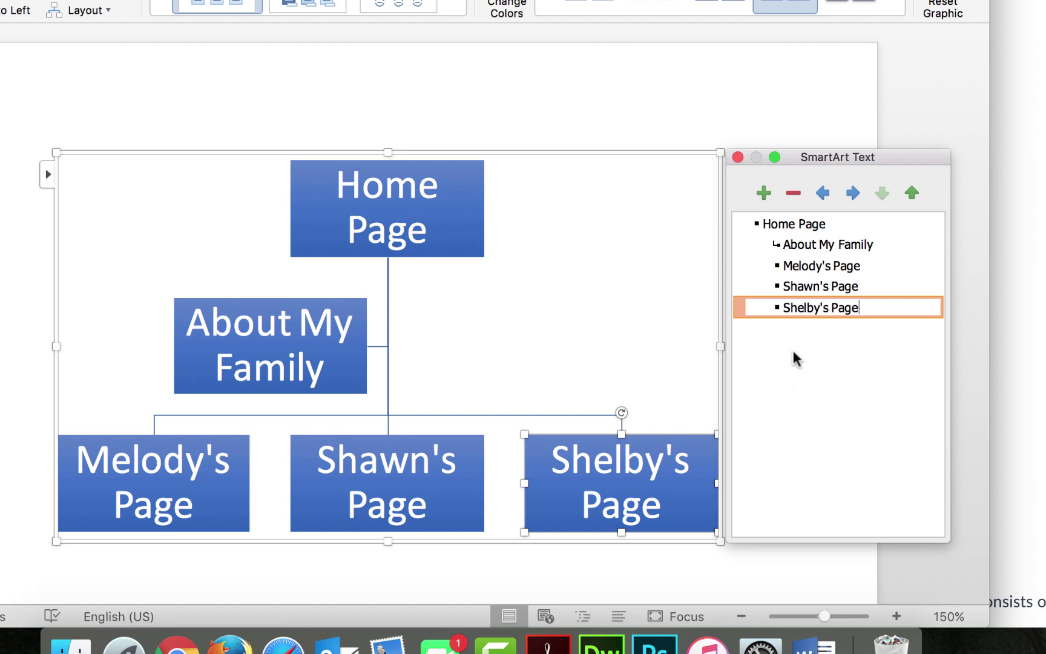
Add Website Videos, PowerPoint Videos and Outlook Videos boxes under the first member's page
click(817, 266)
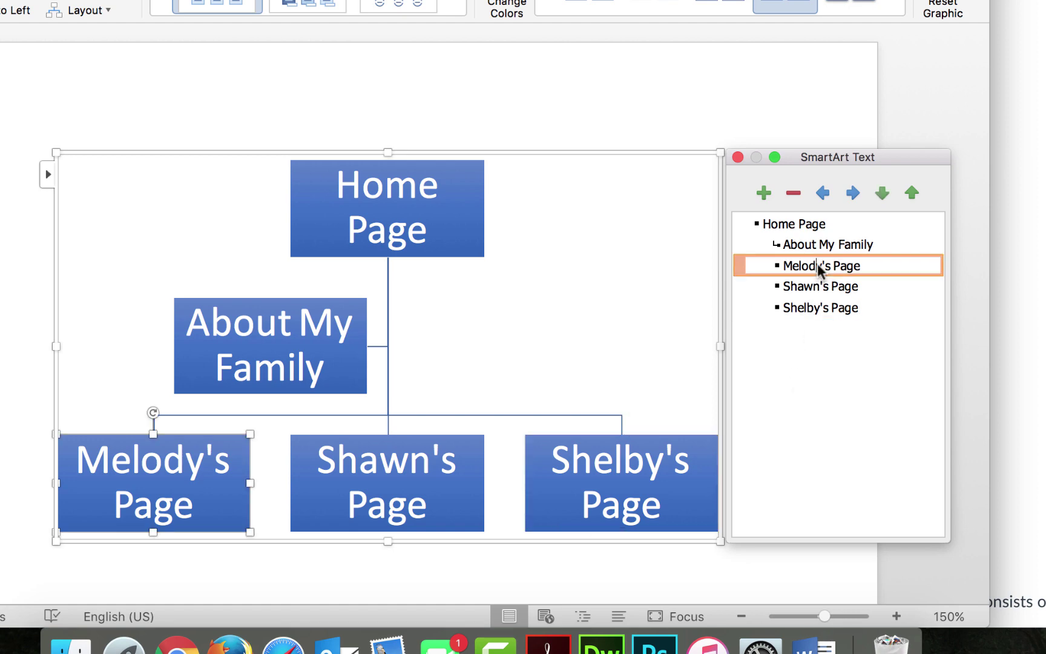
click(764, 194)
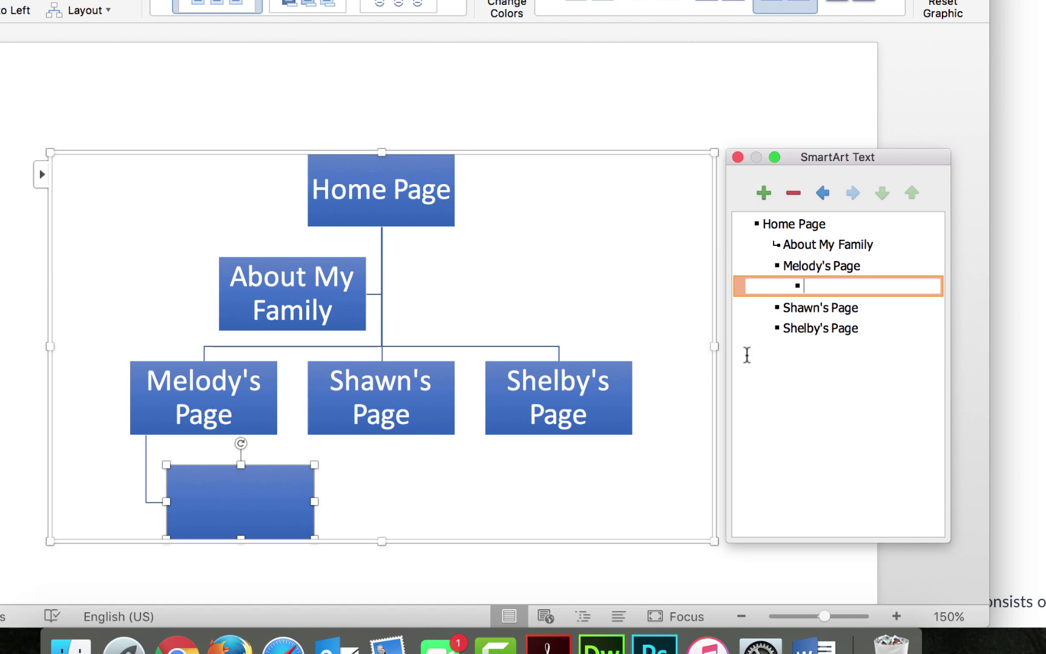
text(Website Videos)
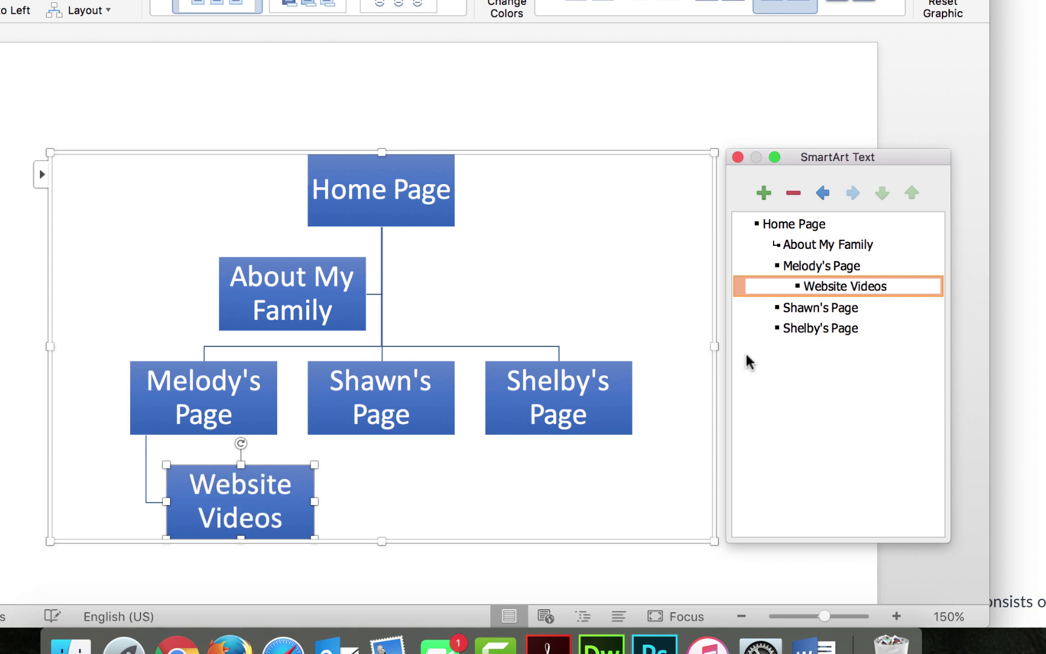
key(Return)
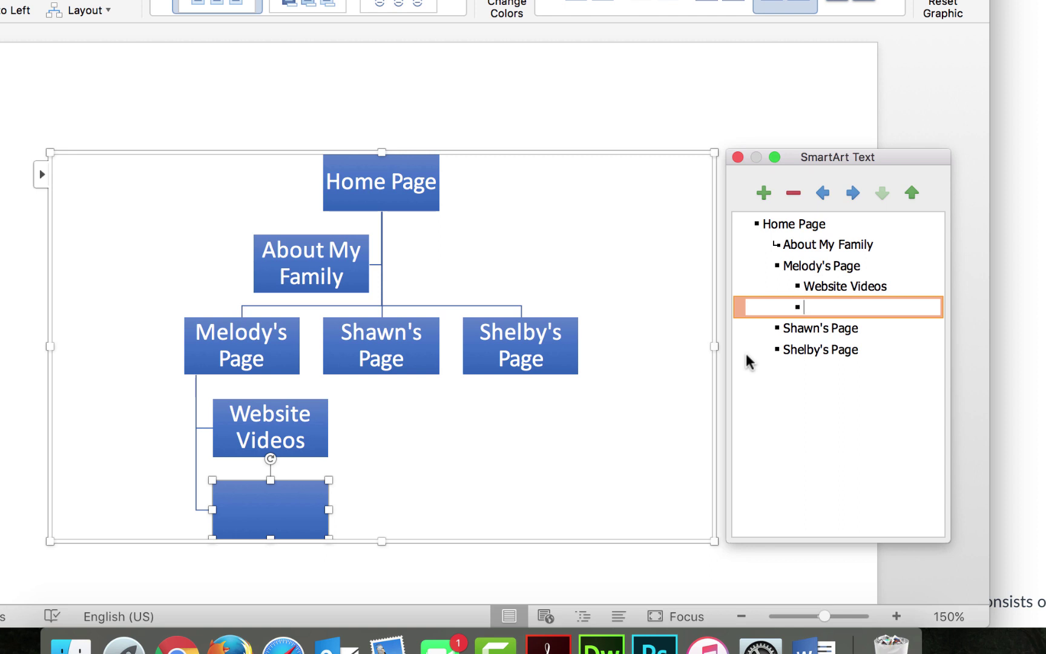
text(PowerPoint Videos)
key(Return)
text(Outlook Videos)
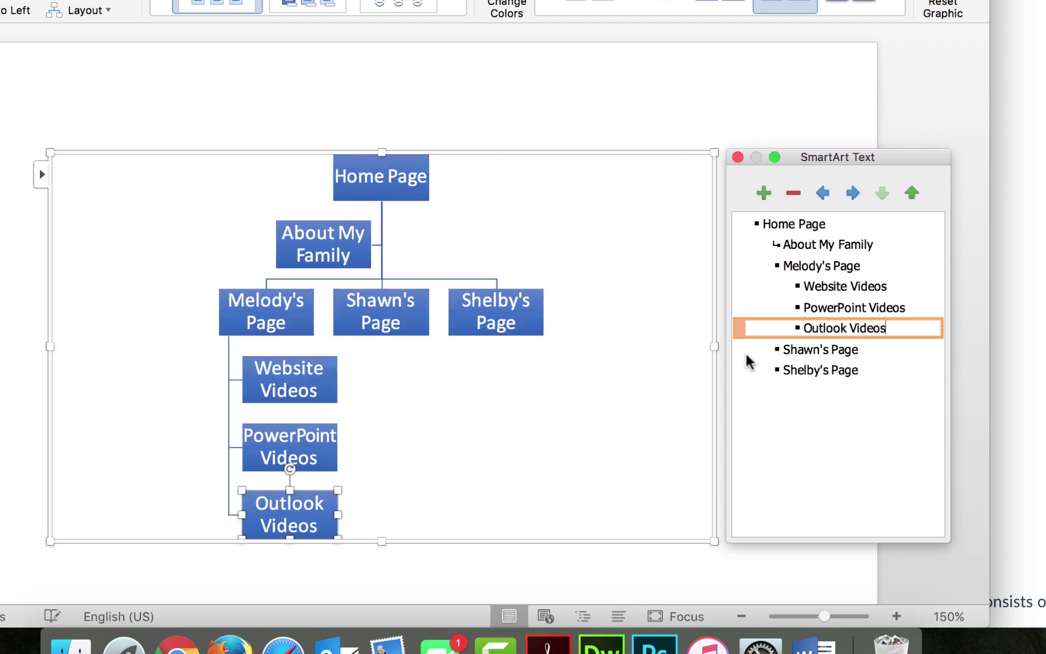
key(Return)
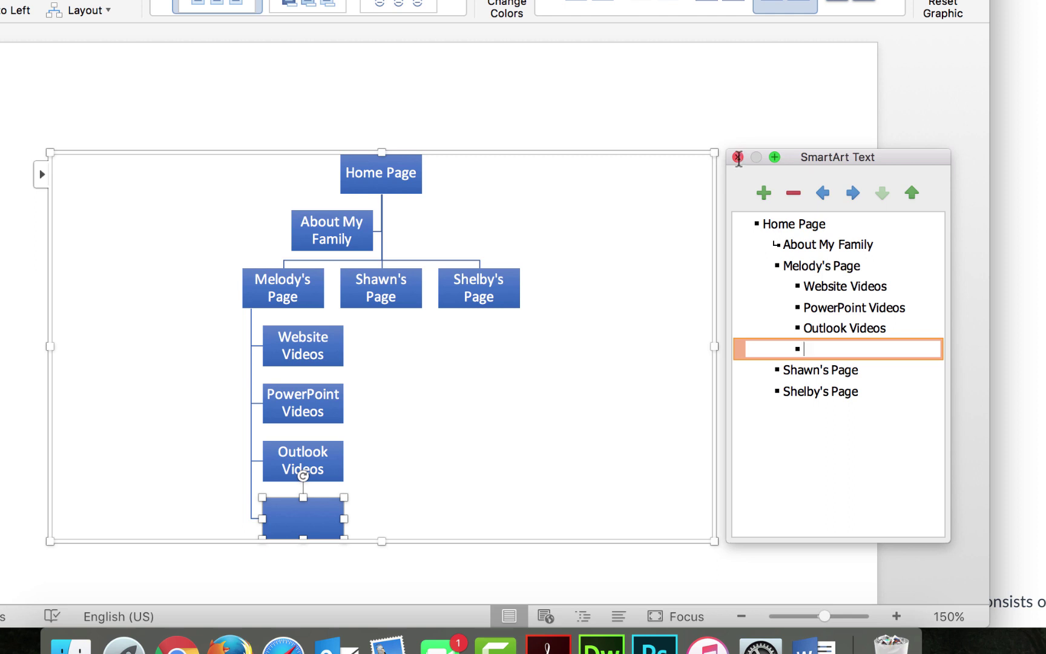
Deselect the org chart, preview then dismiss Change Colors, and return to the Canvas page
click(713, 154)
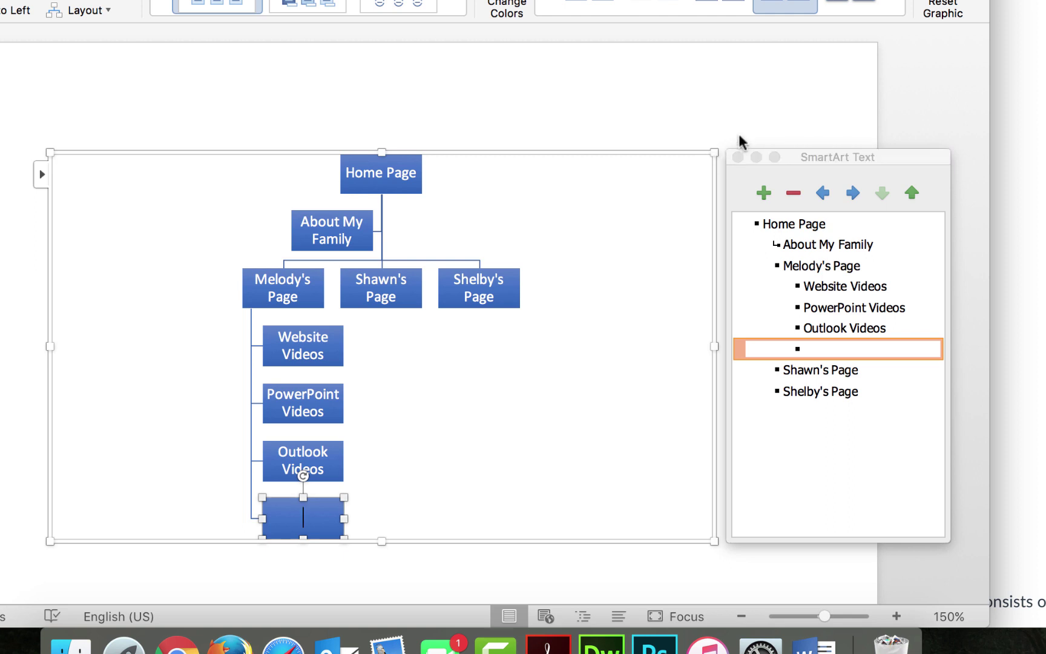
click(139, 174)
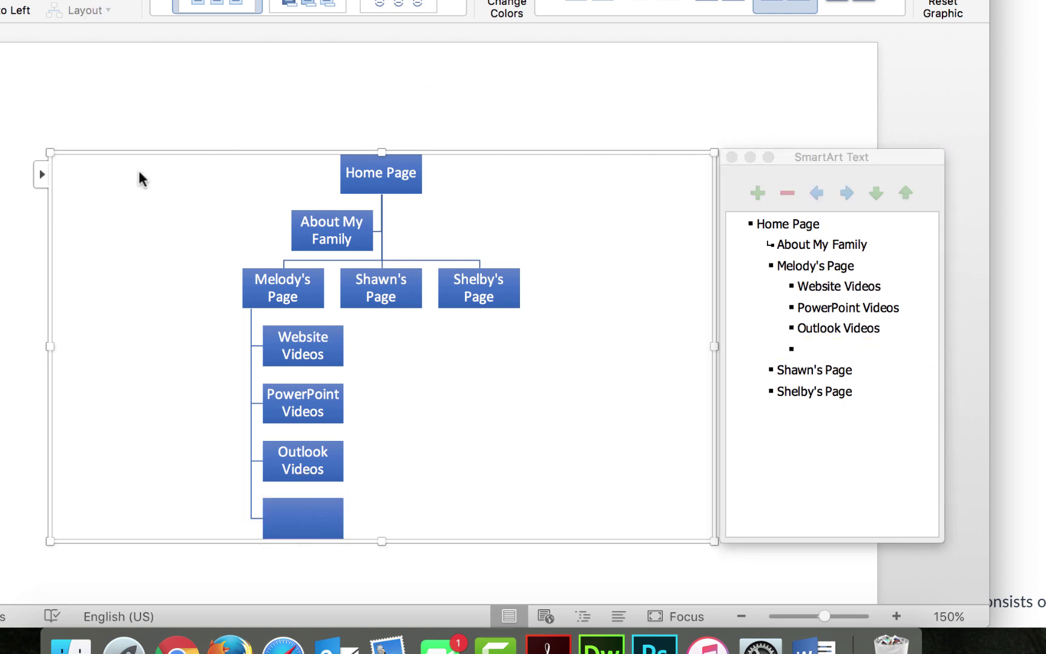
scroll(175, 302, down, 3)
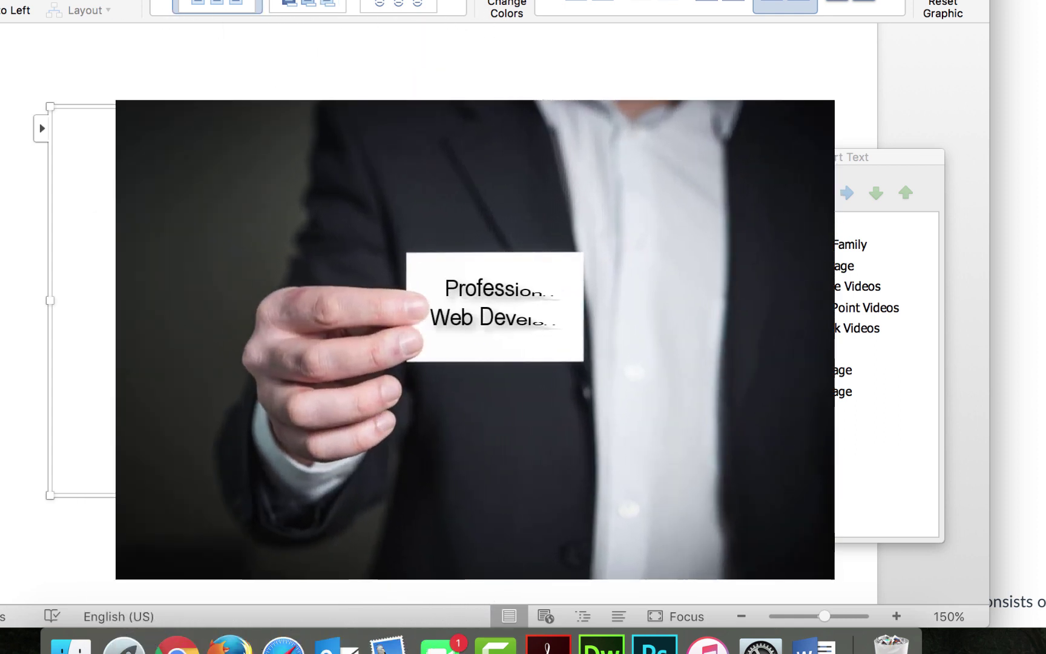
click(502, 9)
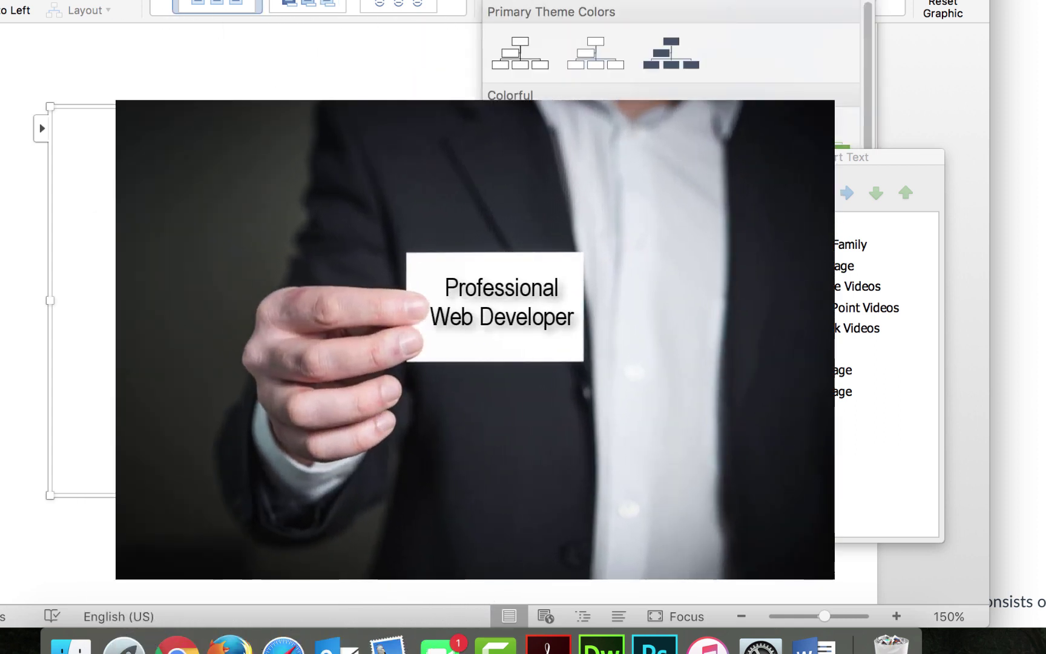
click(346, 483)
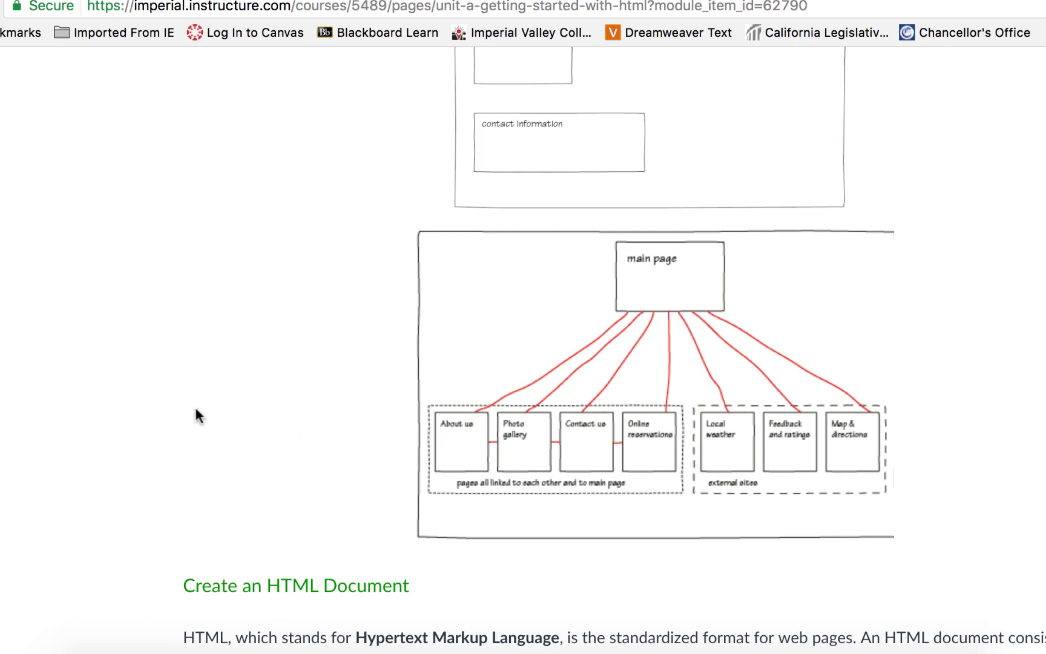
Scroll the Canvas lesson down to the Create an HTML Document section
scroll(267, 416, down, 5)
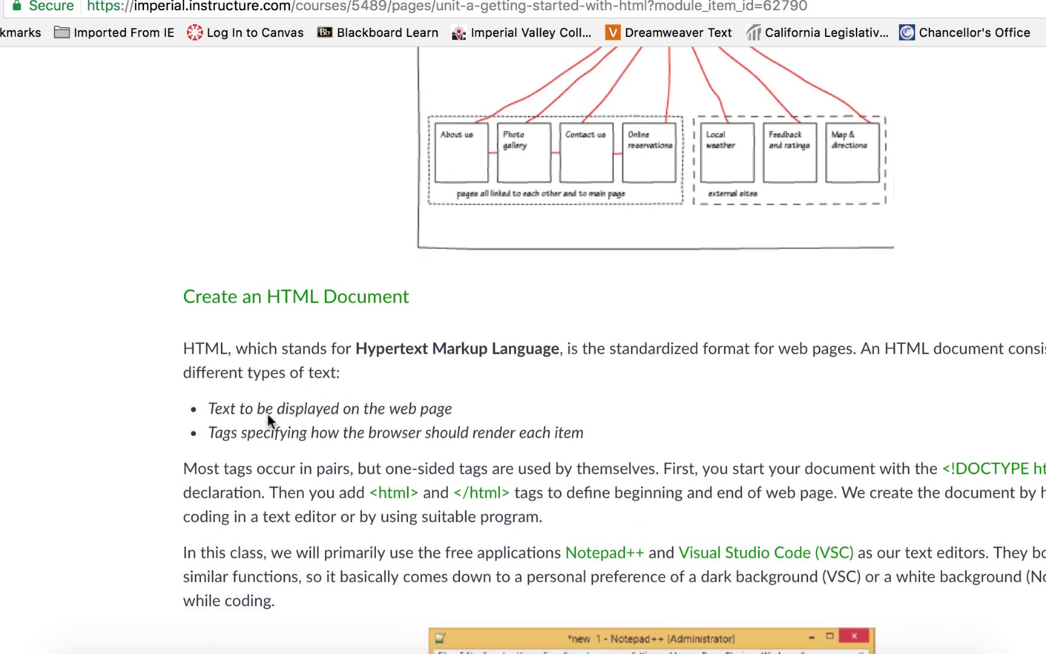
scroll(268, 413, down, 1)
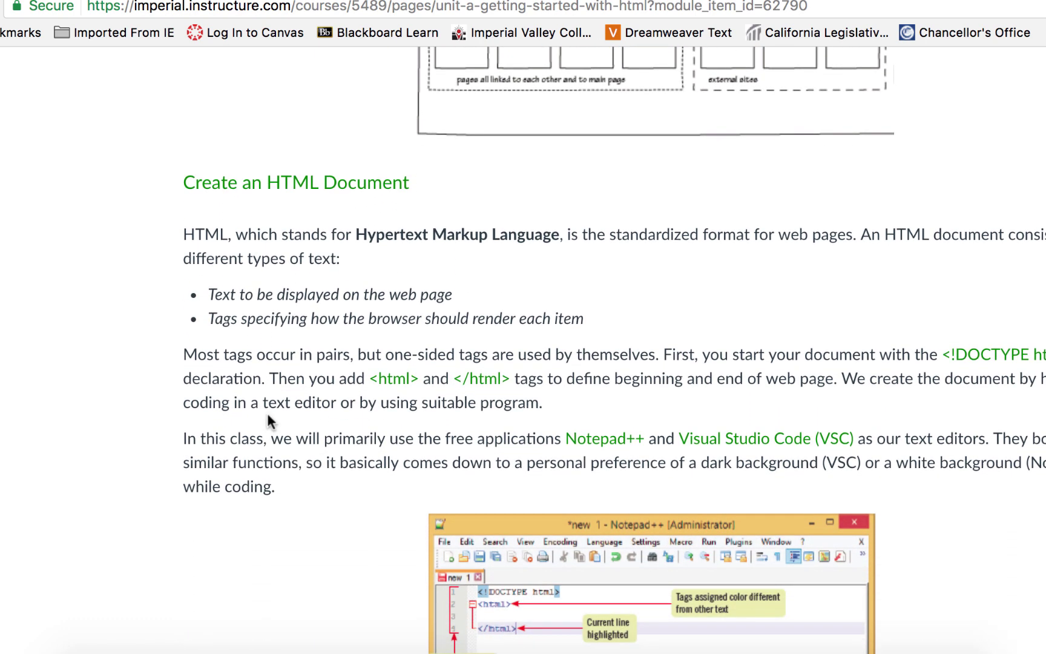